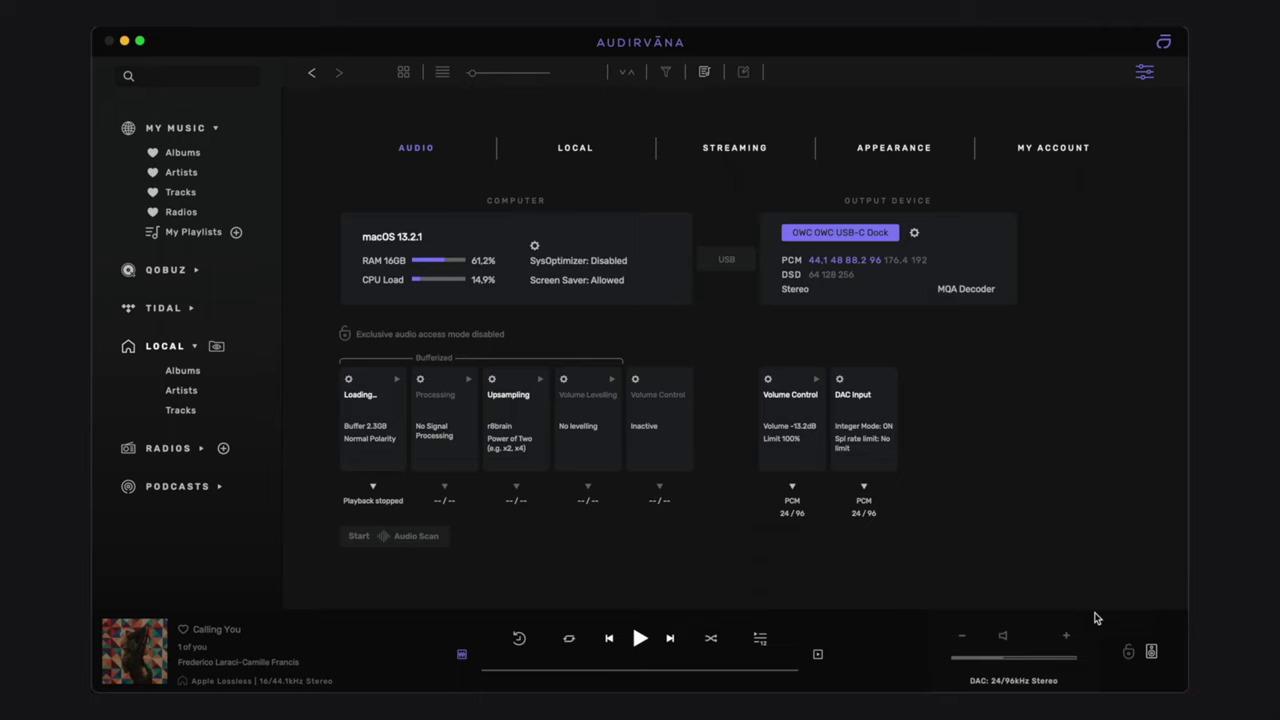
Raise the DAC output volume to its maximum of 0.0 dB
mouse_move(1095, 618)
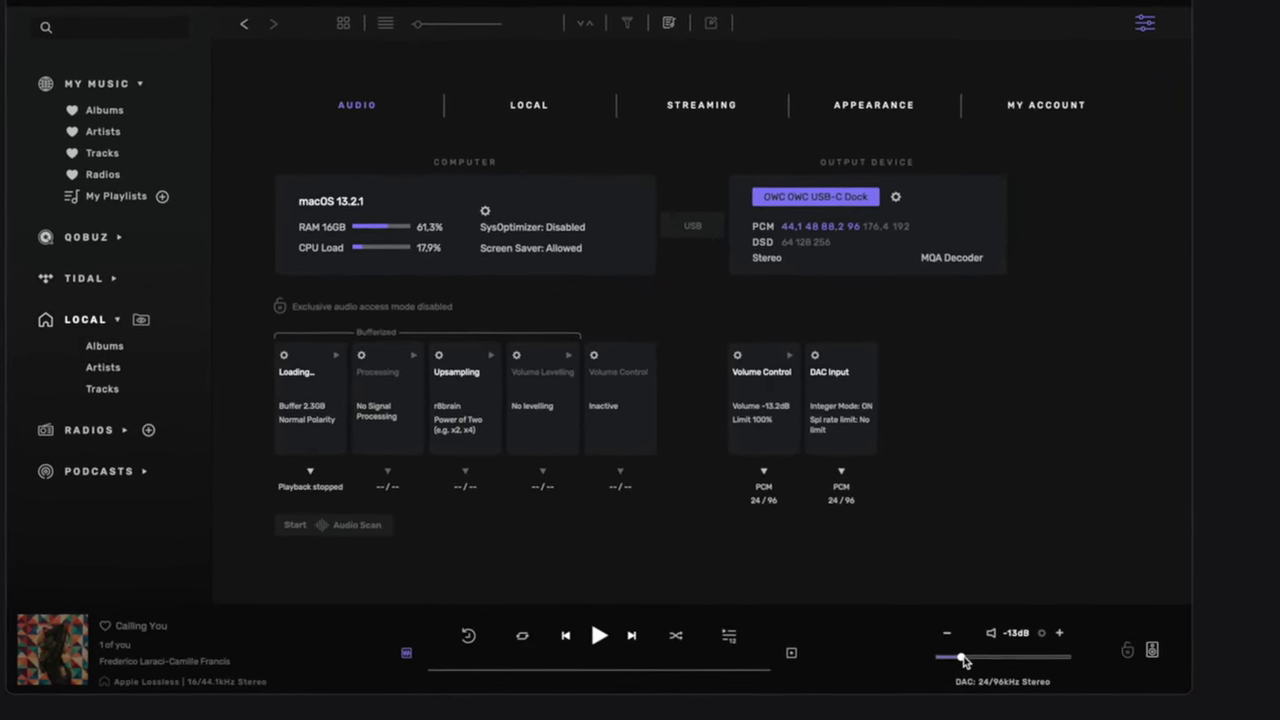
drag(962, 658, 987, 662)
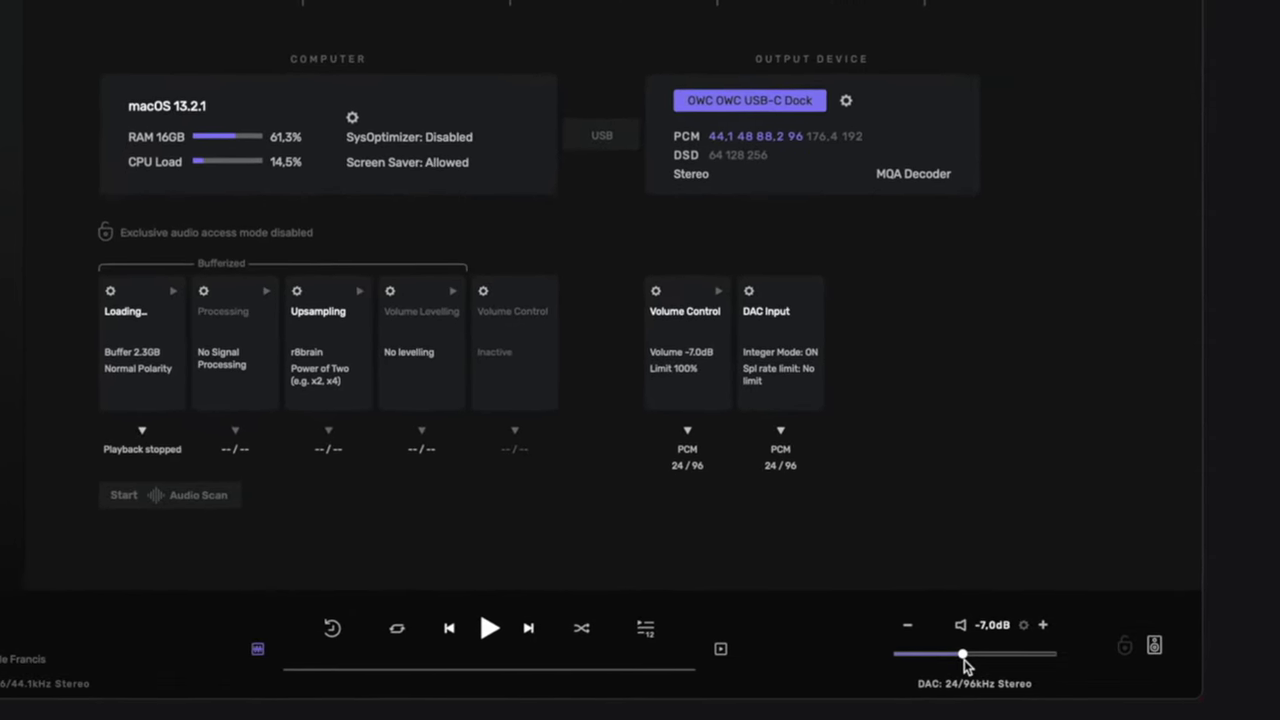
drag(964, 659, 1062, 660)
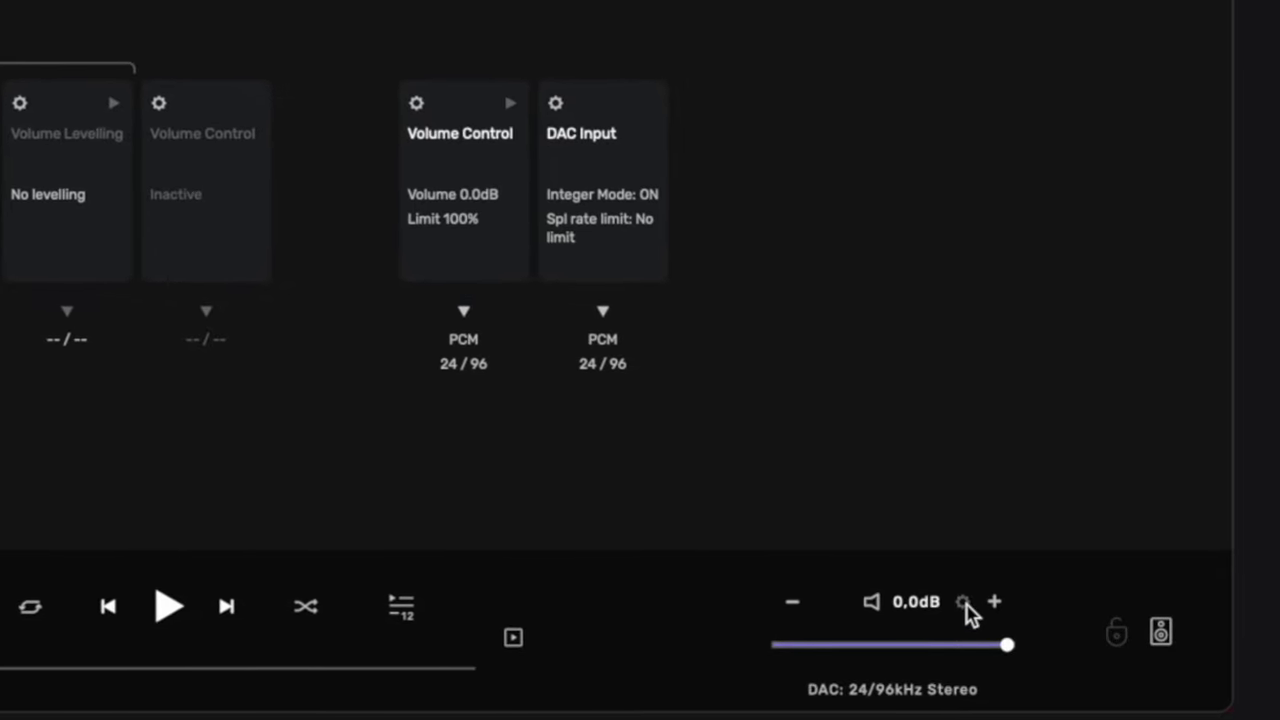
Set the volume control step to 1.0 dB and the maximum audio volume limit to 69%
click(964, 604)
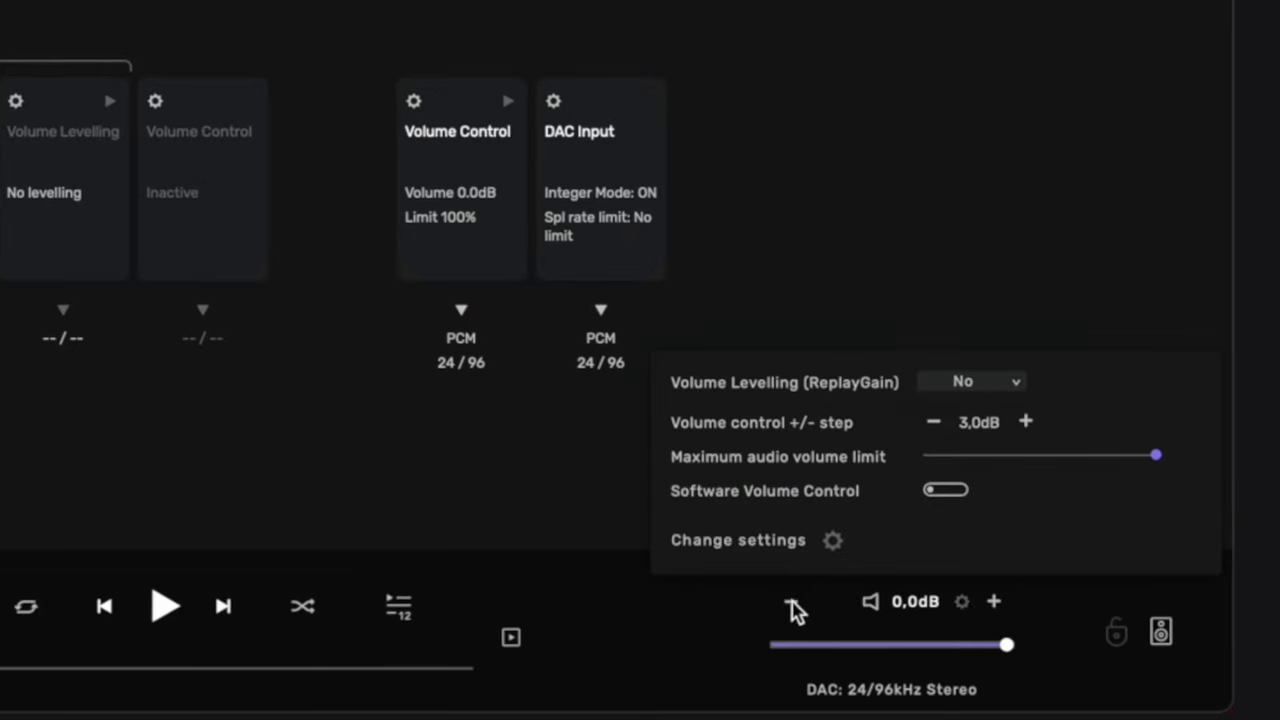
click(935, 424)
click(935, 424)
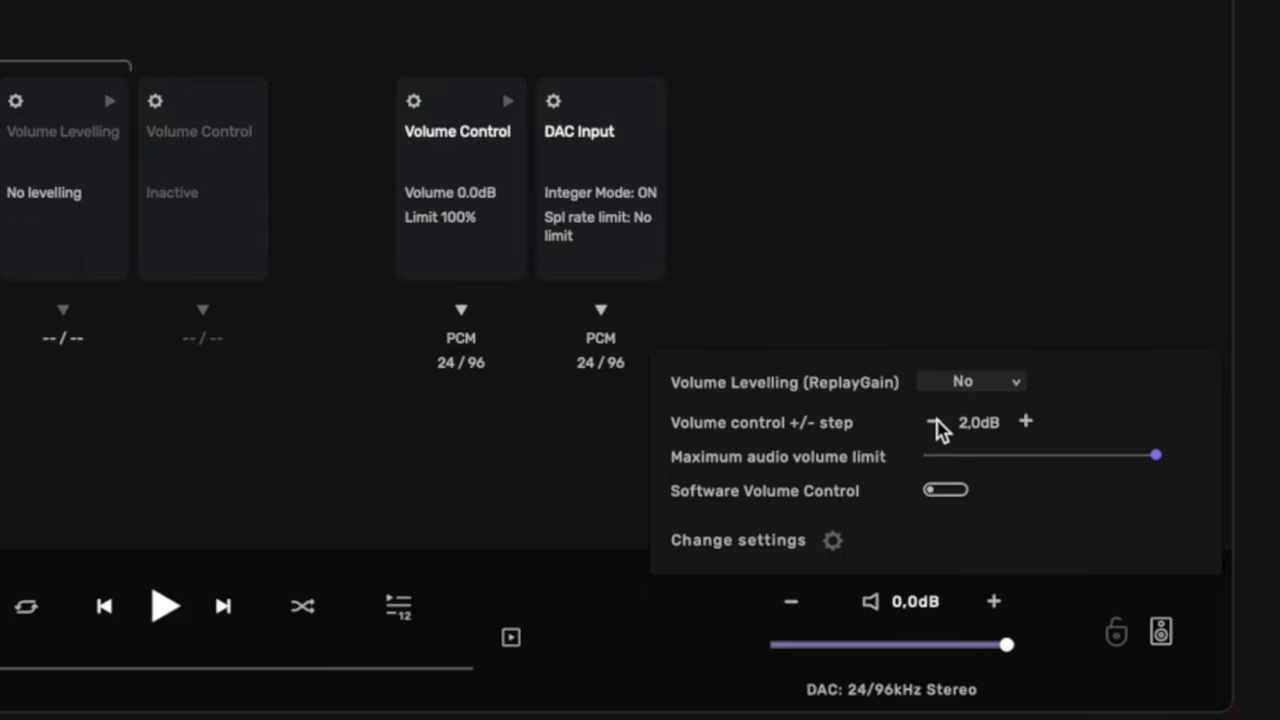
click(935, 424)
click(935, 424)
drag(1156, 458, 1084, 458)
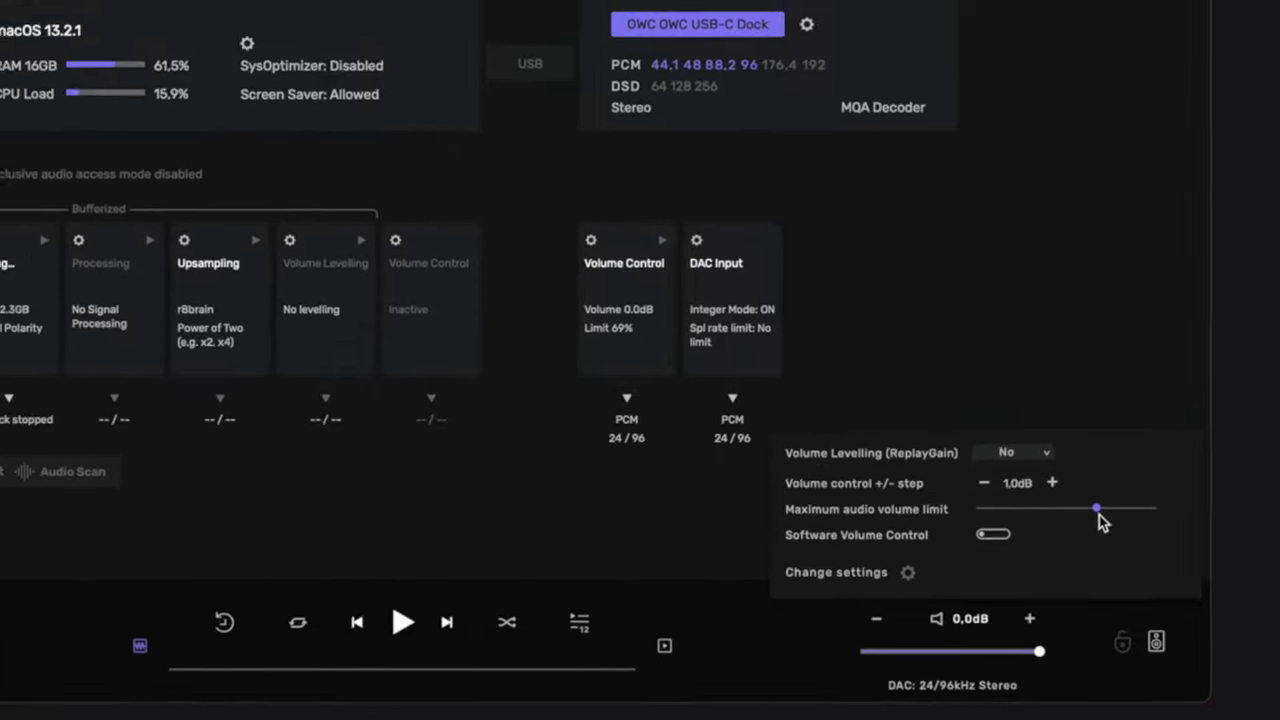
Raise the volume under the new limit, mute and unmute the output, and bring the level up to -3.4 dB
mouse_move(1034, 650)
mouse_down()
mouse_move(880, 646)
mouse_move(1034, 654)
mouse_up()
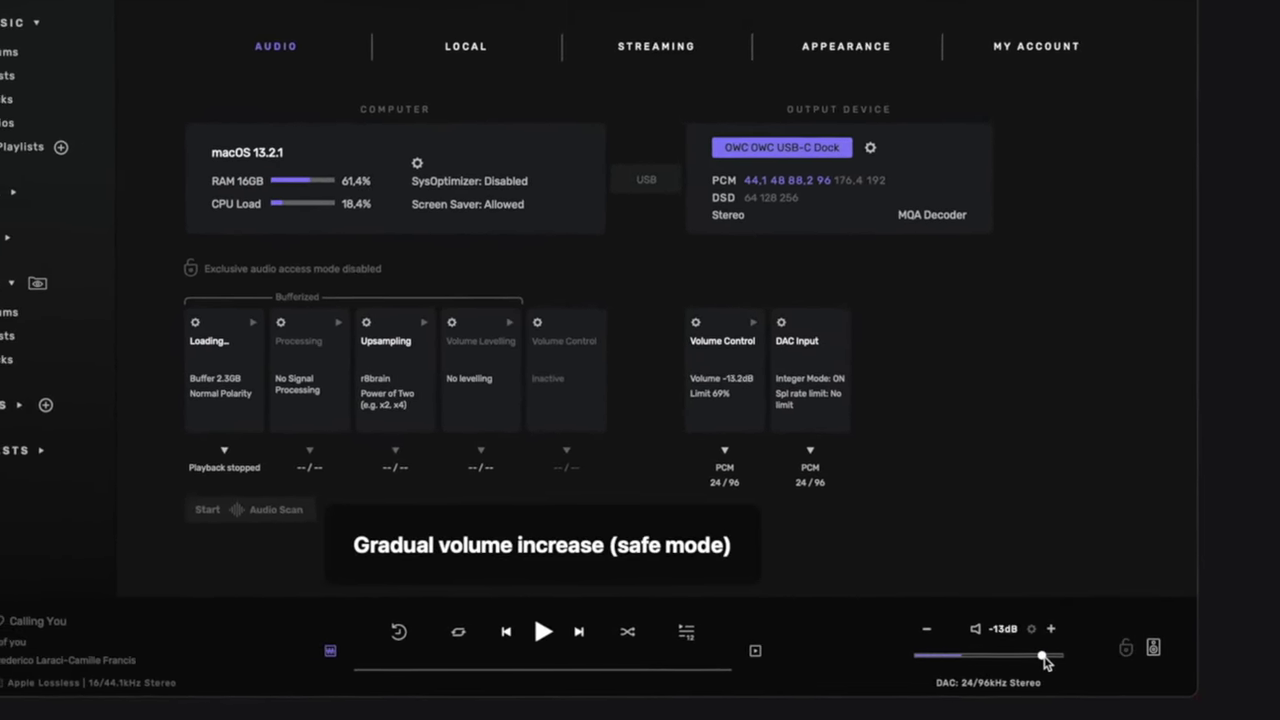
click(980, 634)
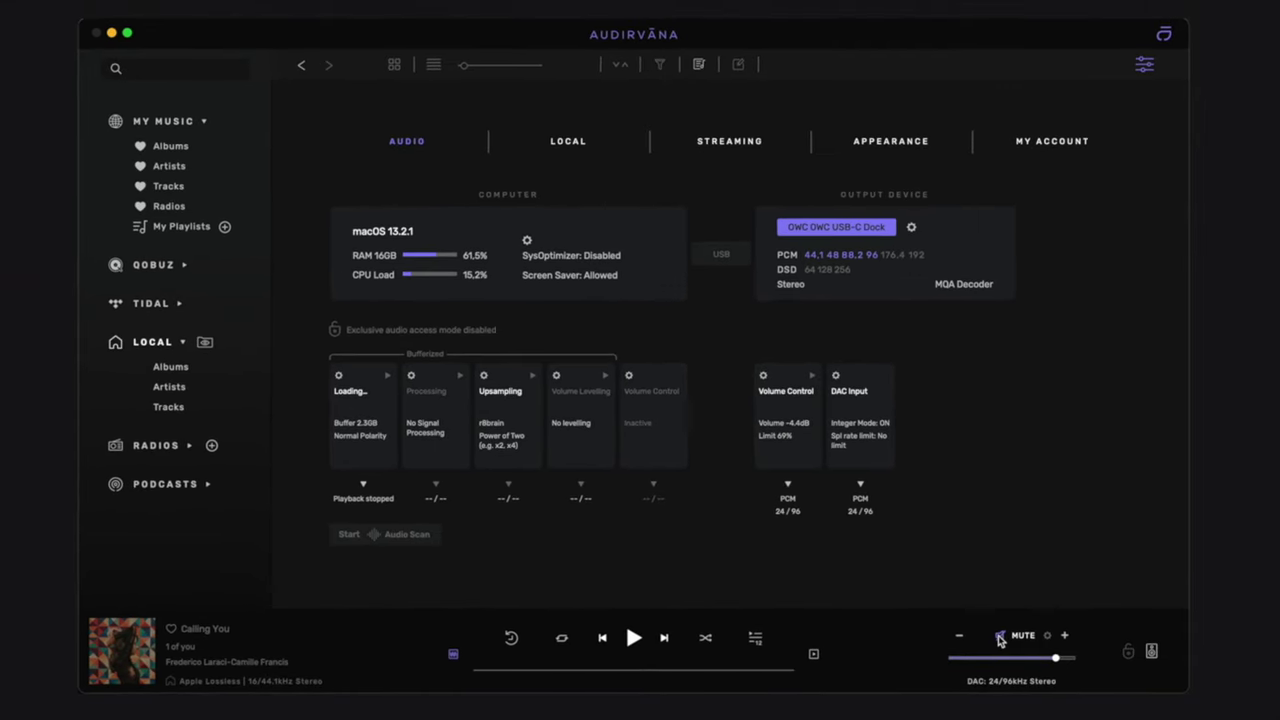
click(997, 635)
drag(1055, 658, 1073, 660)
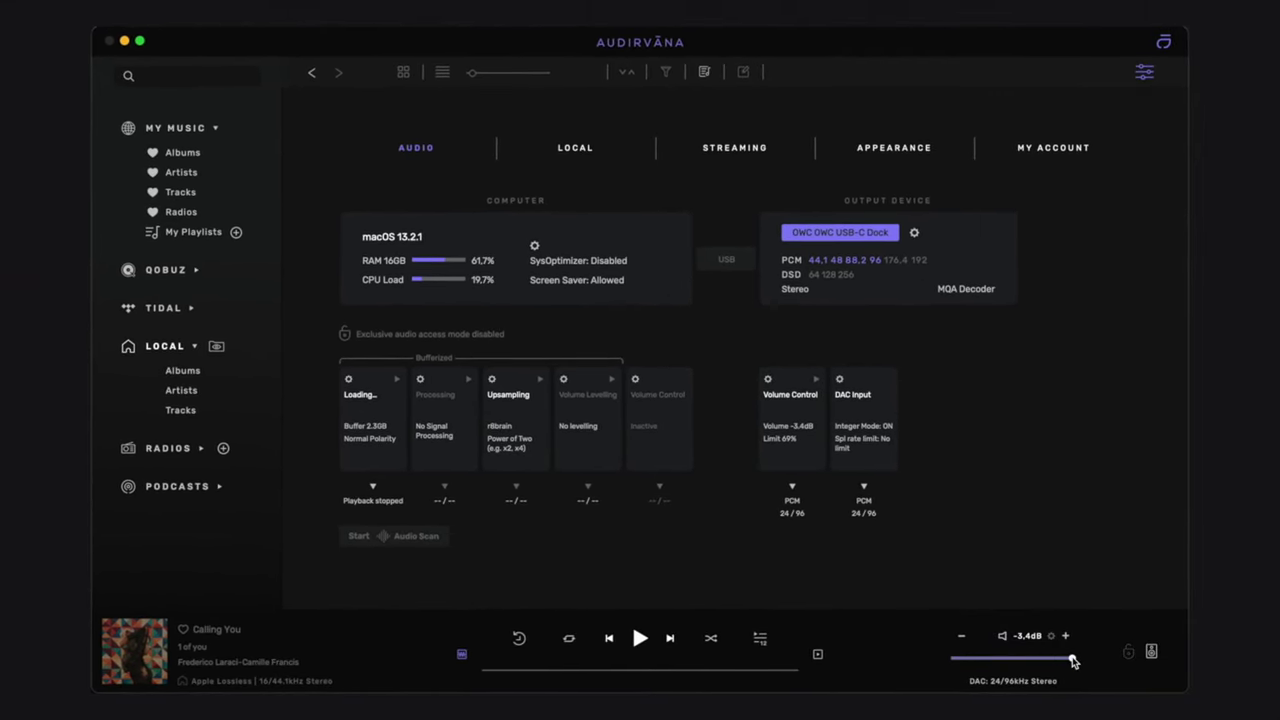
Try to play the current track and decline playback at the high volume
click(640, 639)
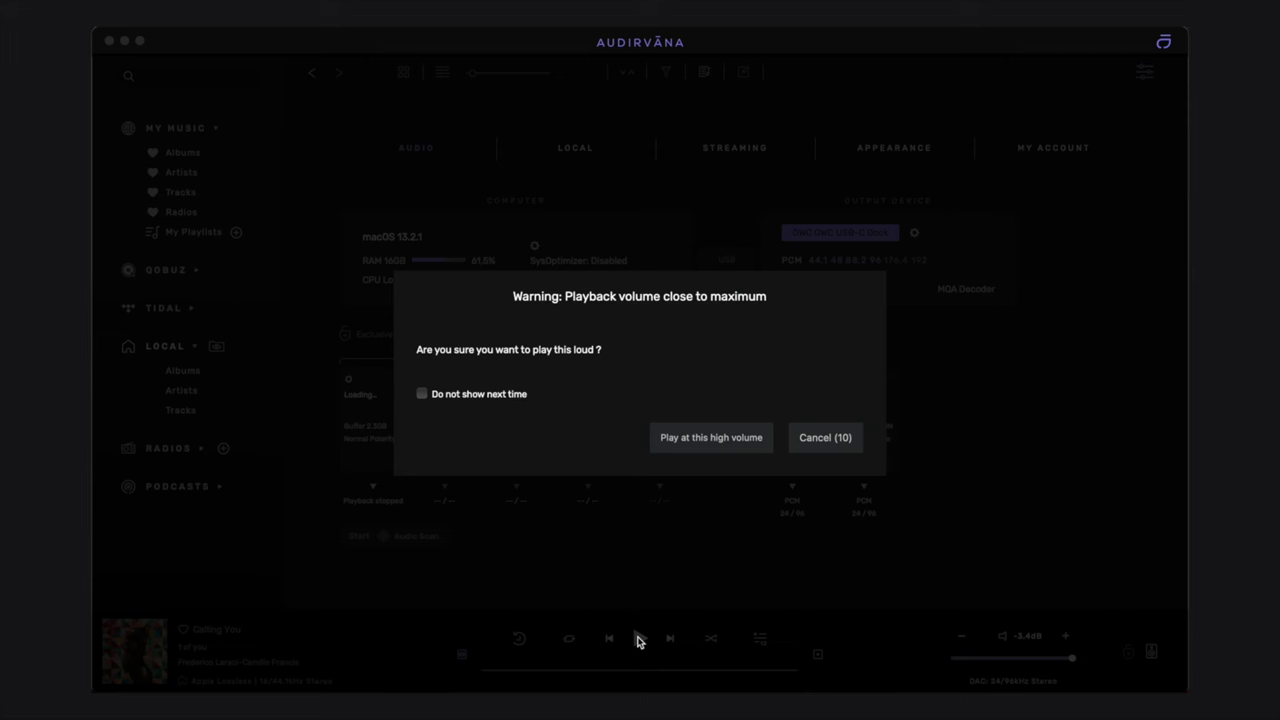
click(491, 392)
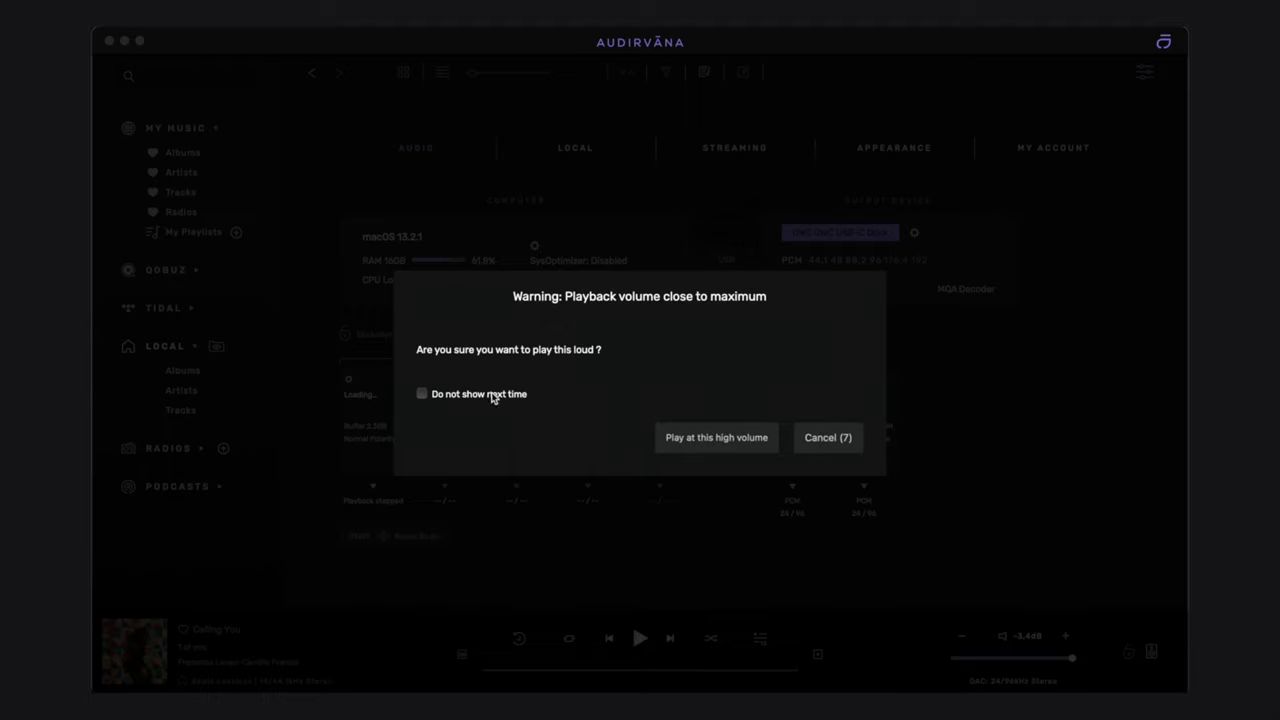
click(808, 440)
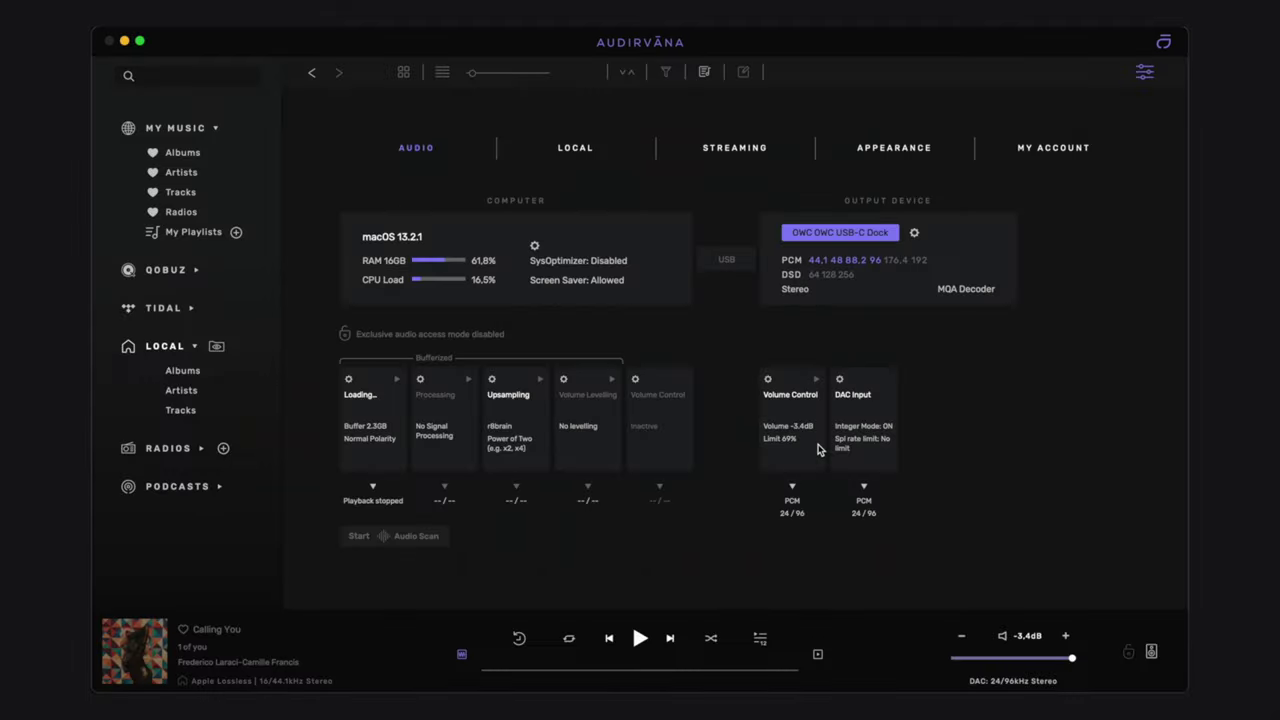
Enable Software Volume Control in the computer-side volume control settings and close them
click(767, 380)
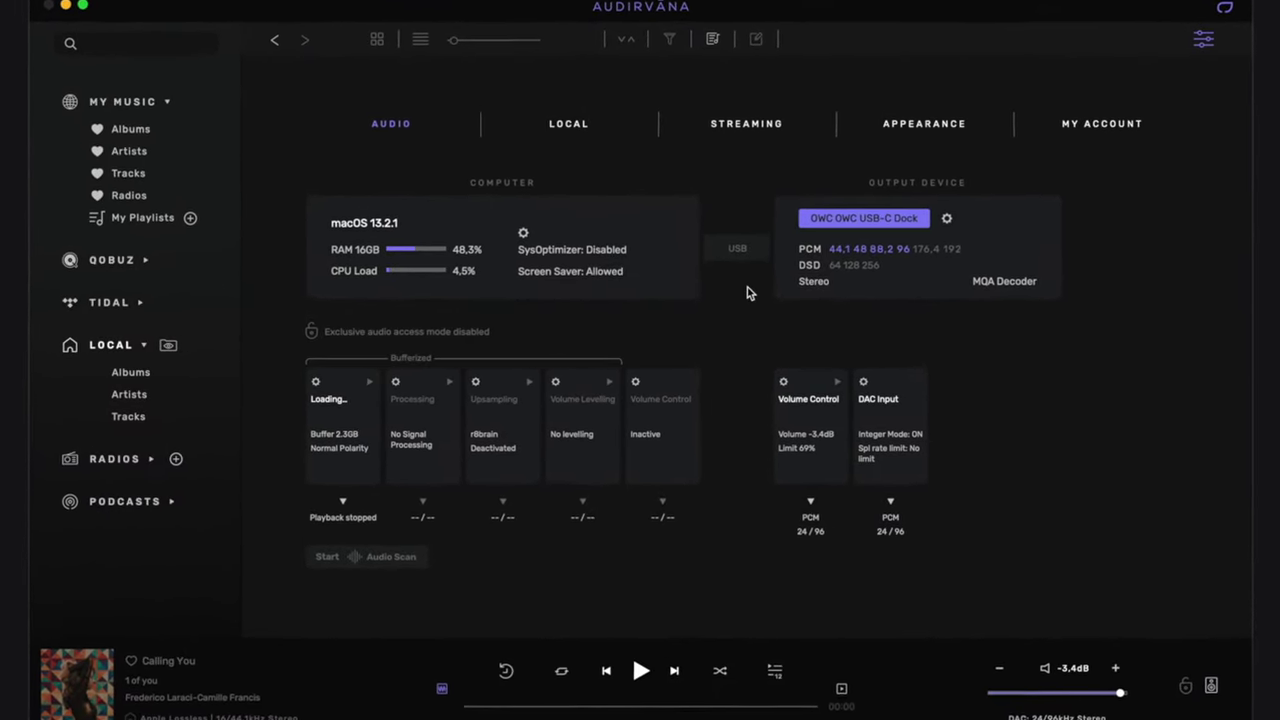
click(635, 384)
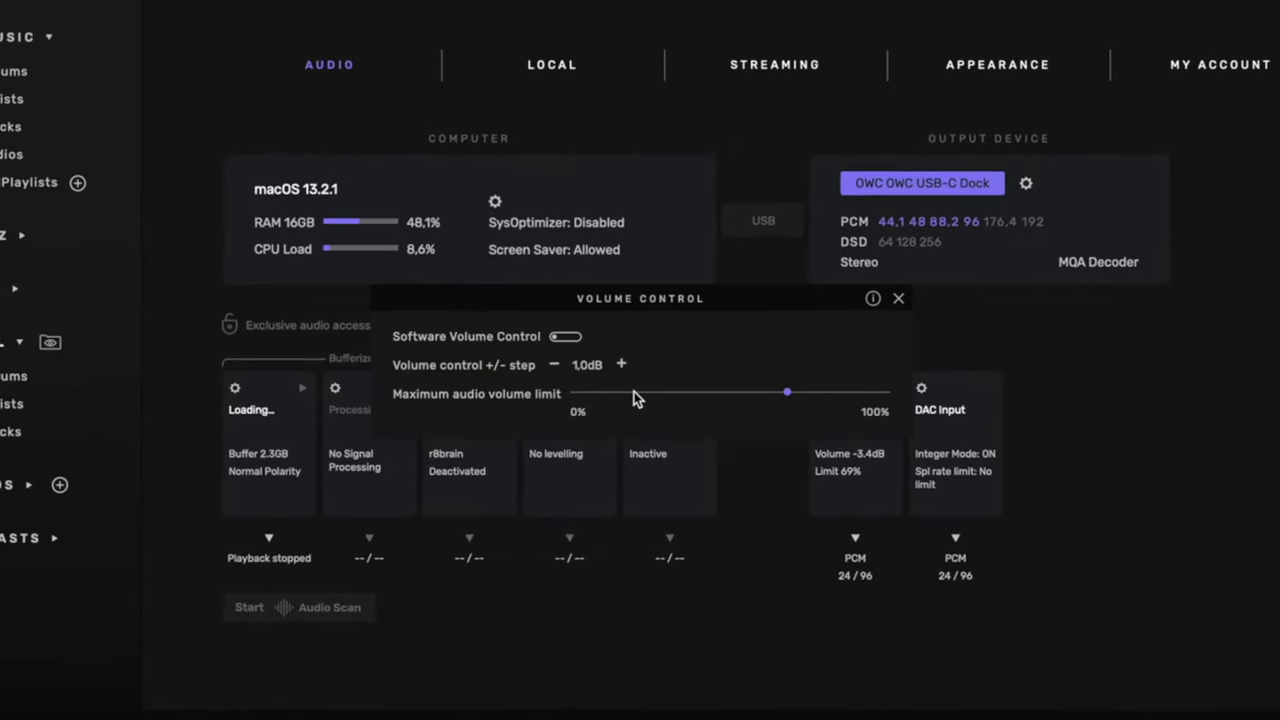
click(575, 343)
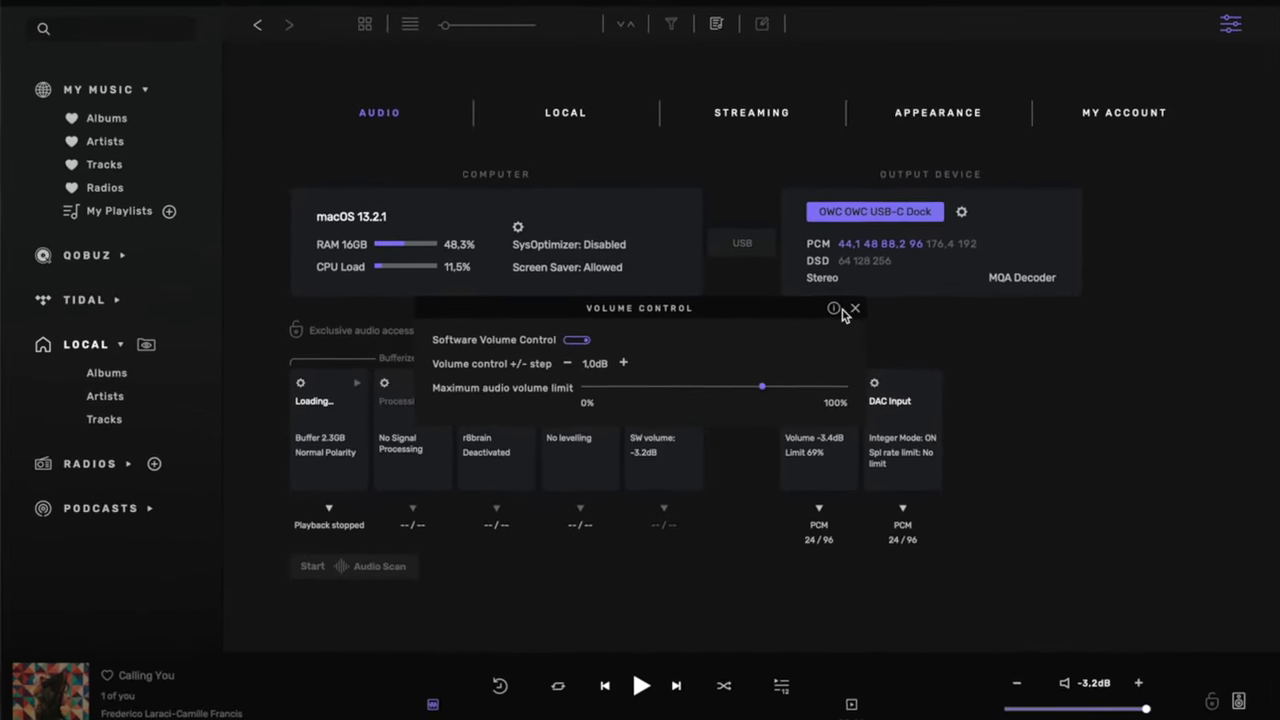
click(880, 302)
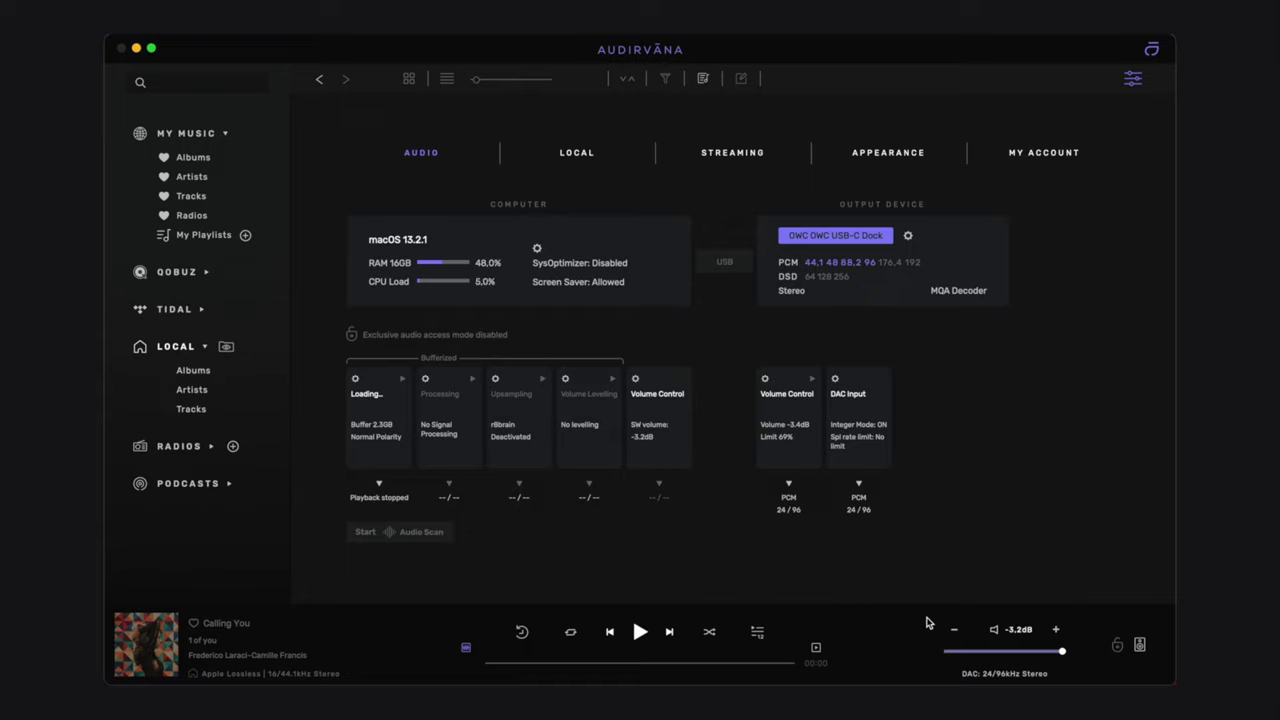
Lower the software volume and set the DAC volume to about -11 dB in the expanded mini player
click(816, 650)
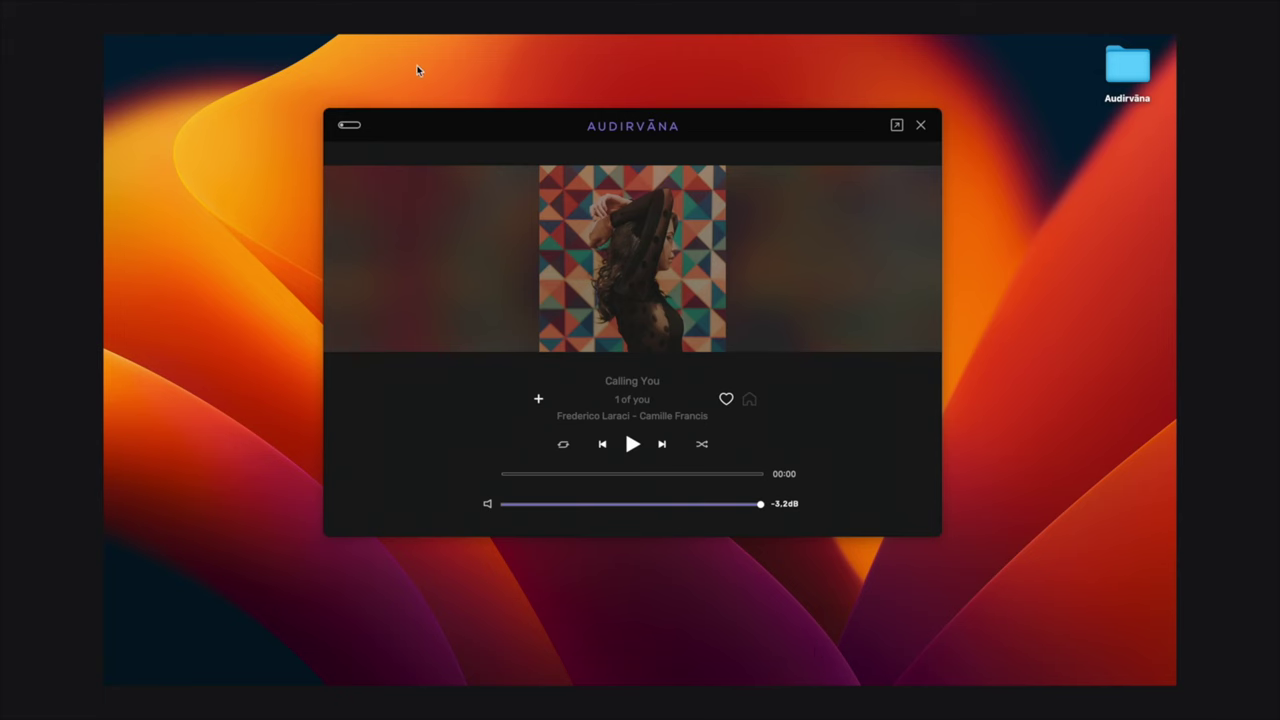
click(350, 127)
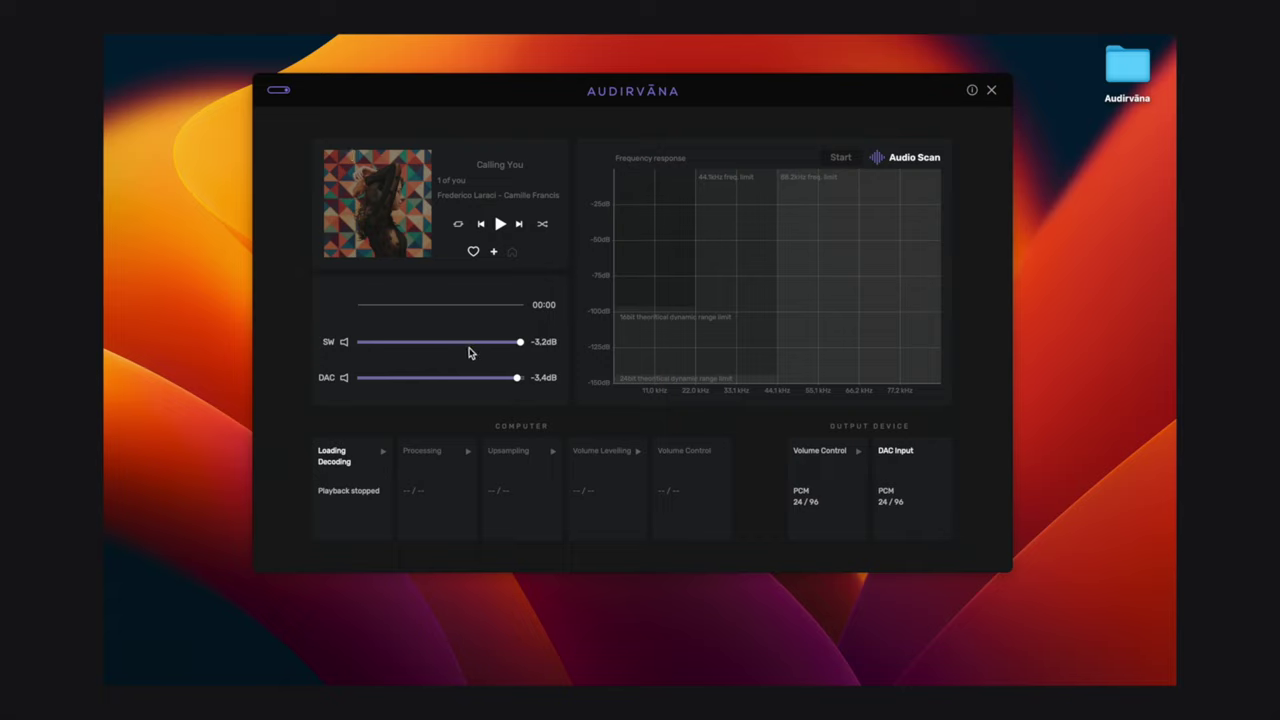
drag(522, 344, 438, 344)
drag(517, 379, 479, 379)
drag(459, 382, 486, 384)
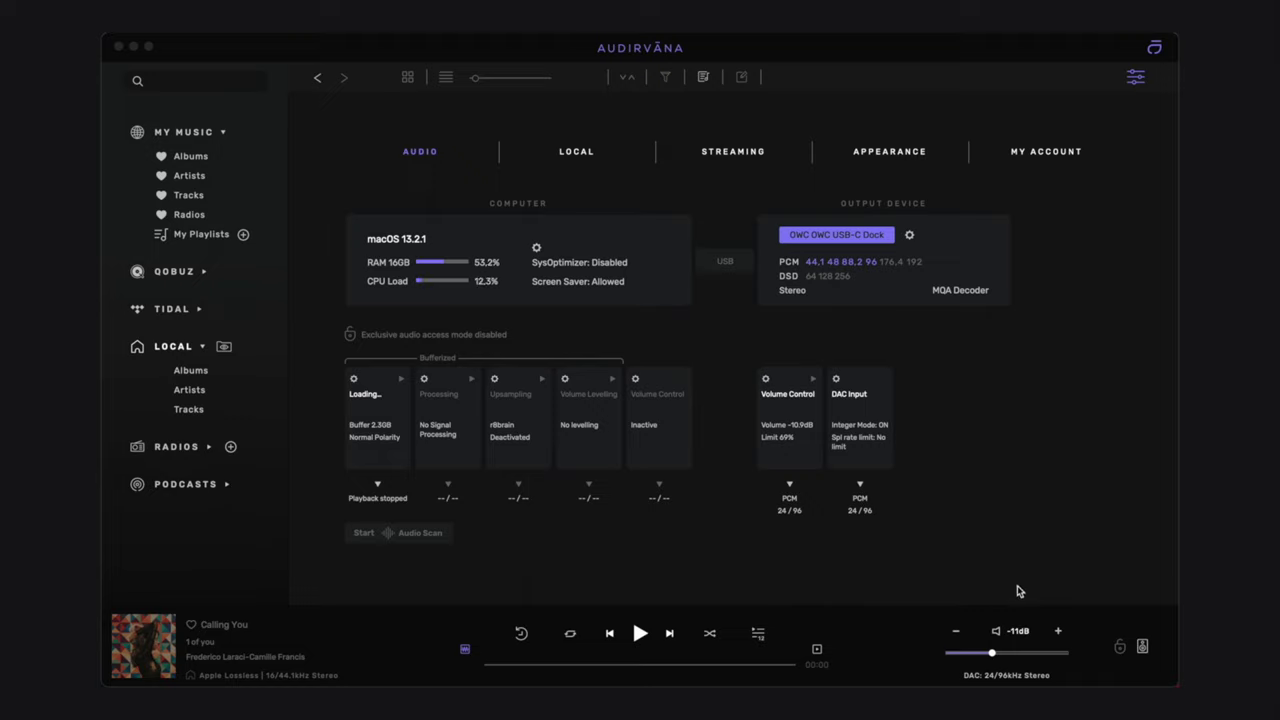
Set Volume Levelling (ReplayGain) to Preserve album dynamics
click(1042, 633)
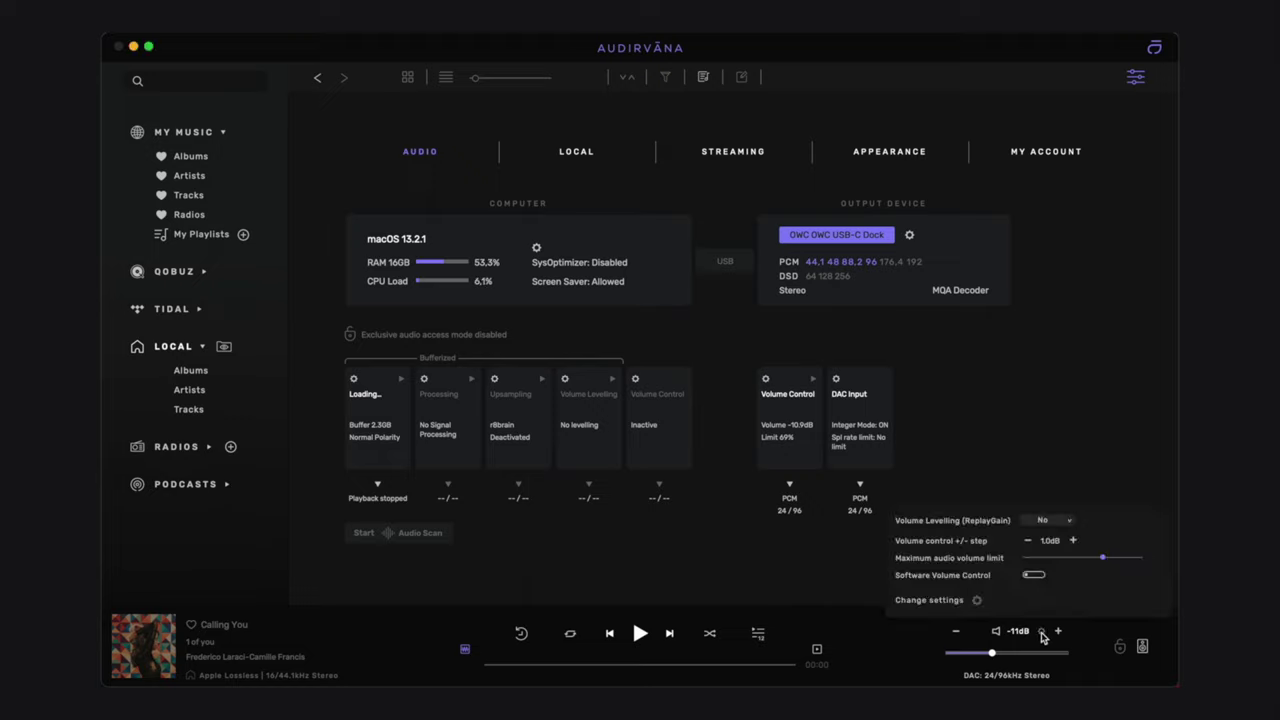
click(1069, 524)
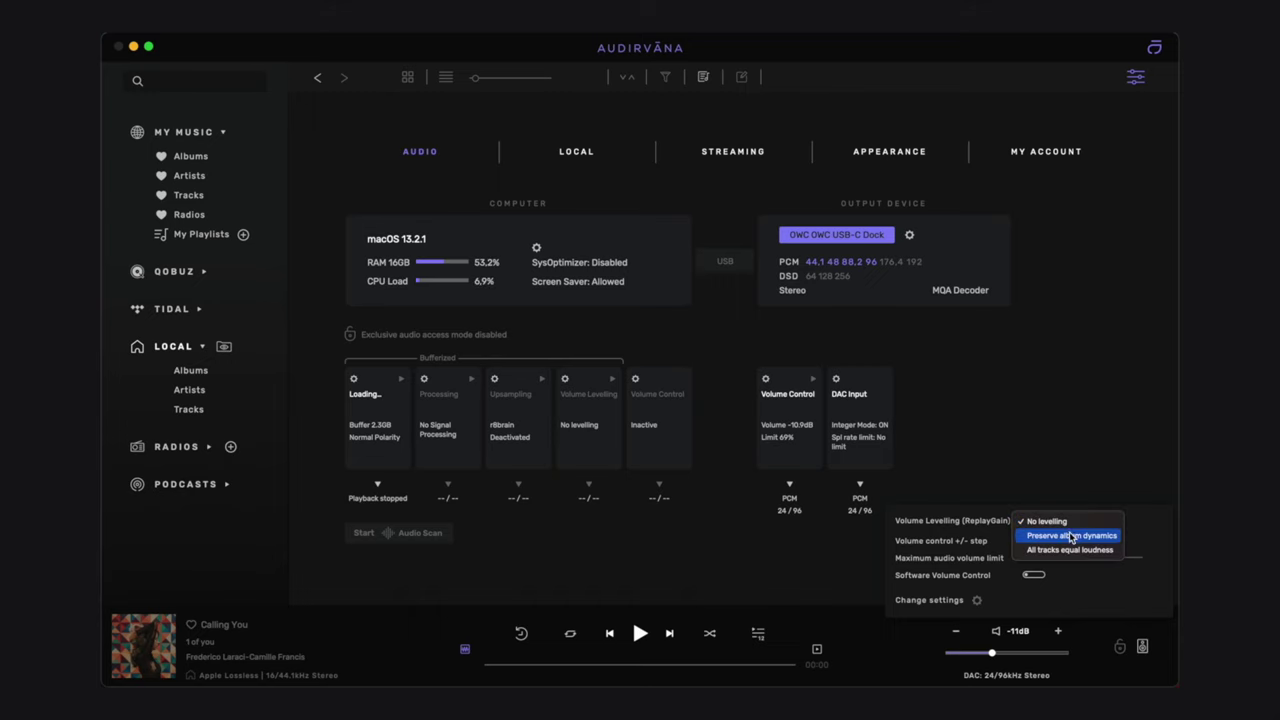
click(1071, 535)
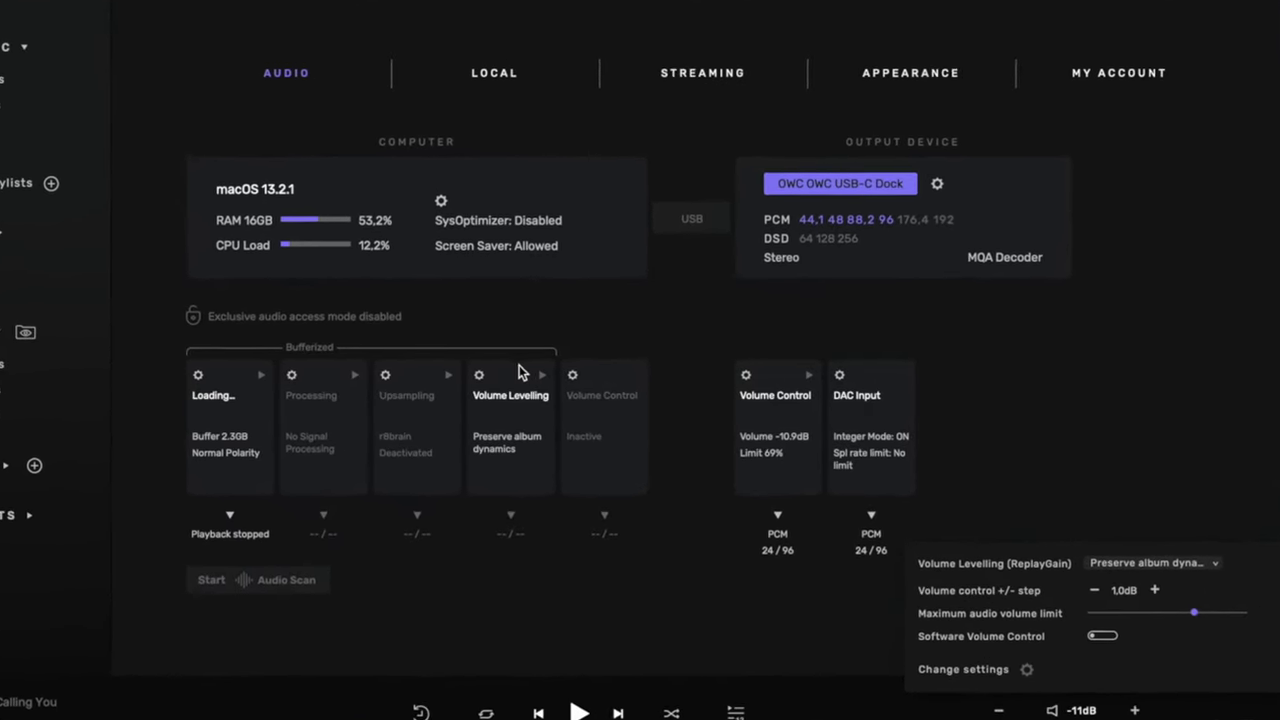
Open the albums ReplayGain analysis from the volume levelling settings and run it on the album Santa
click(442, 375)
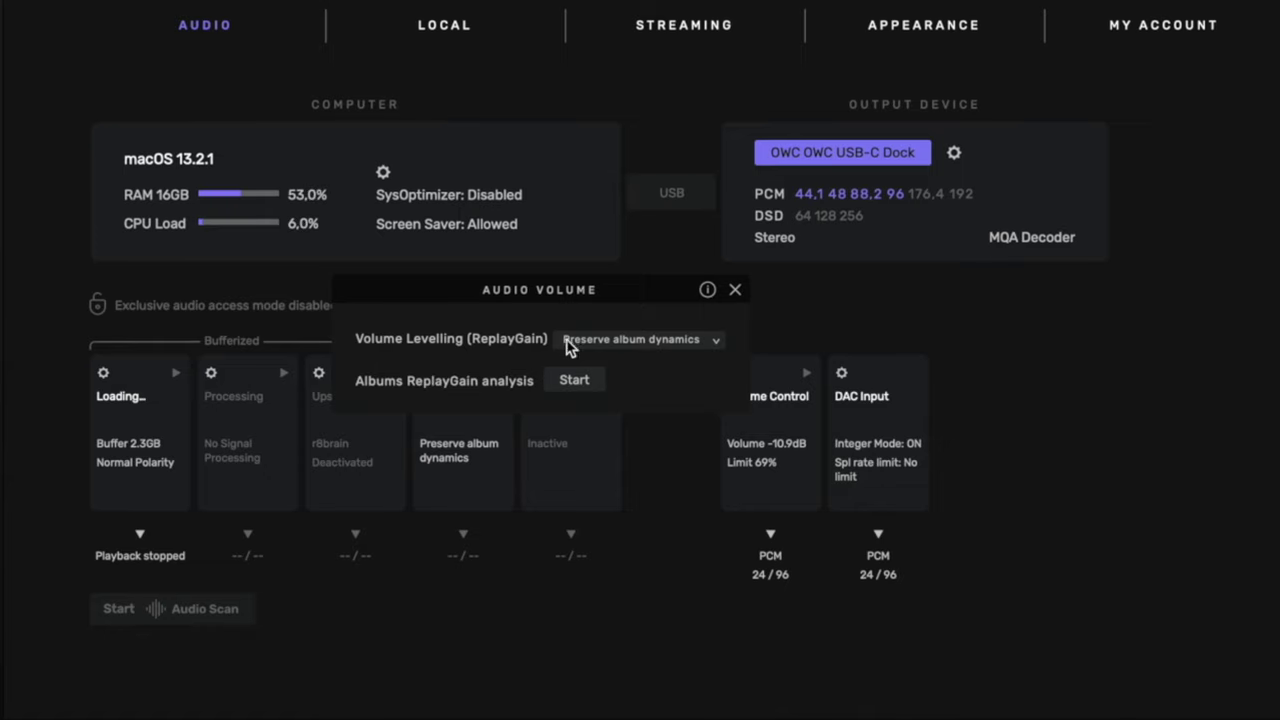
click(720, 345)
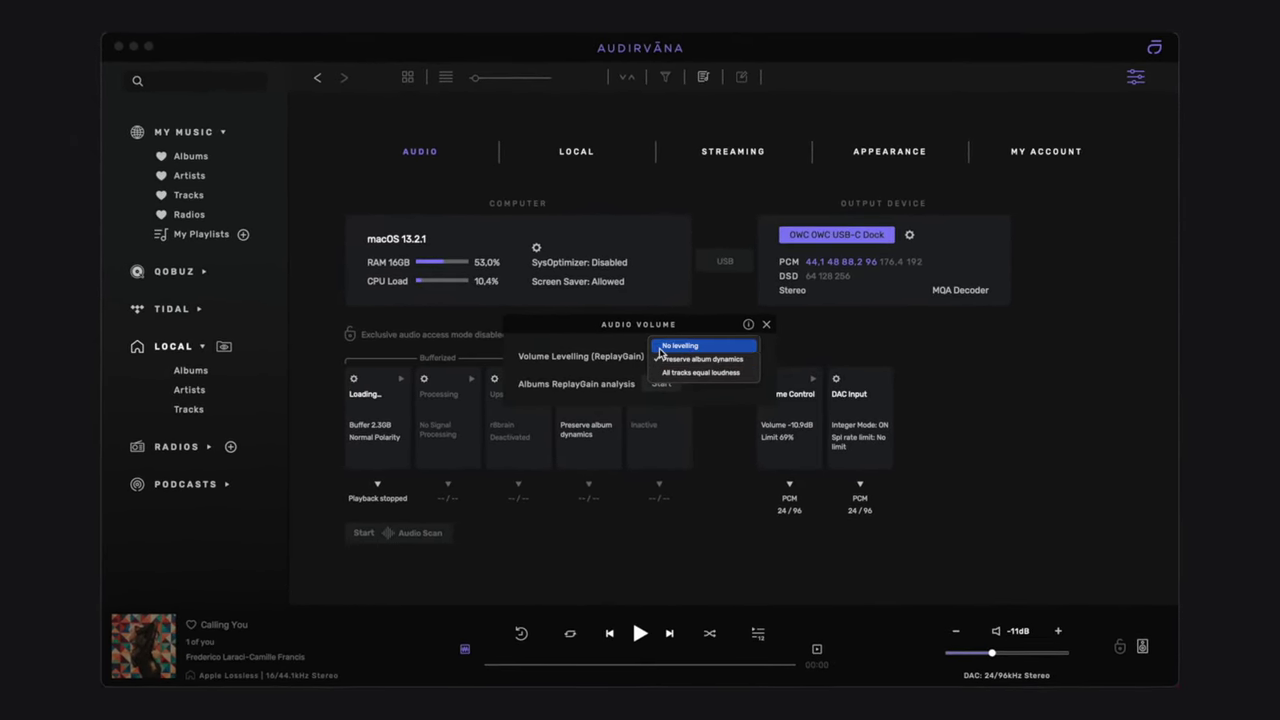
click(616, 346)
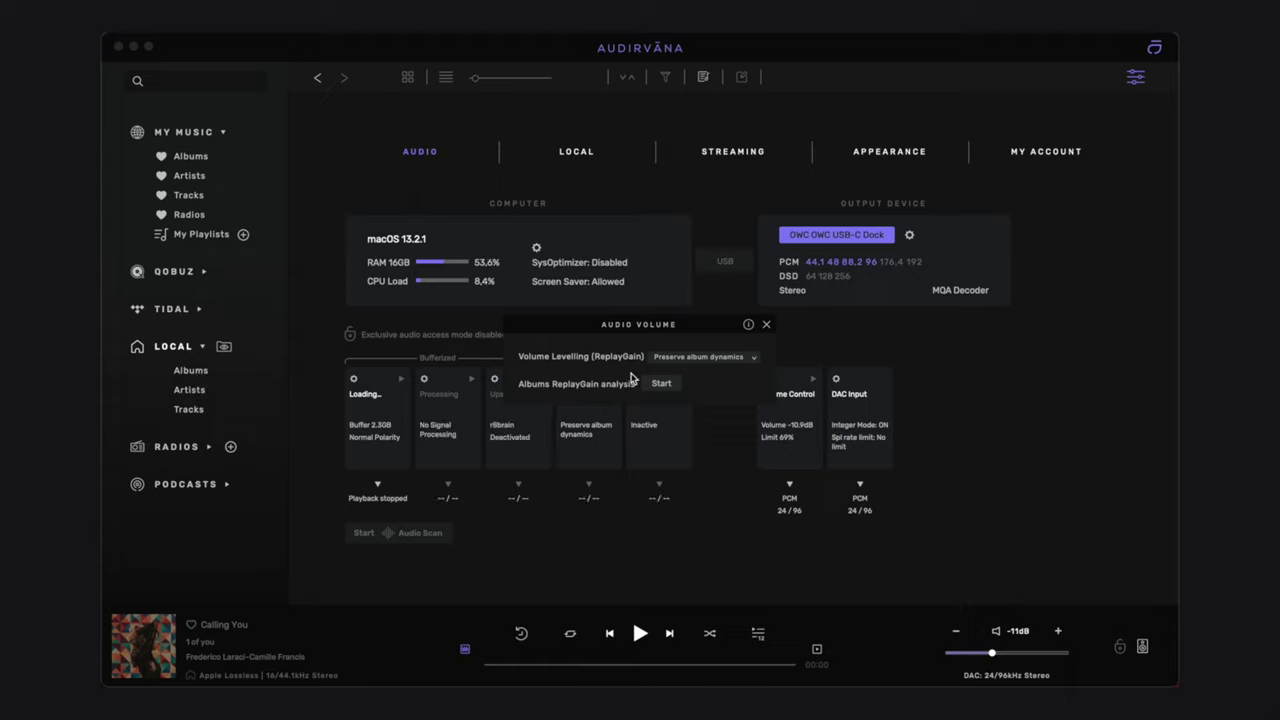
click(661, 383)
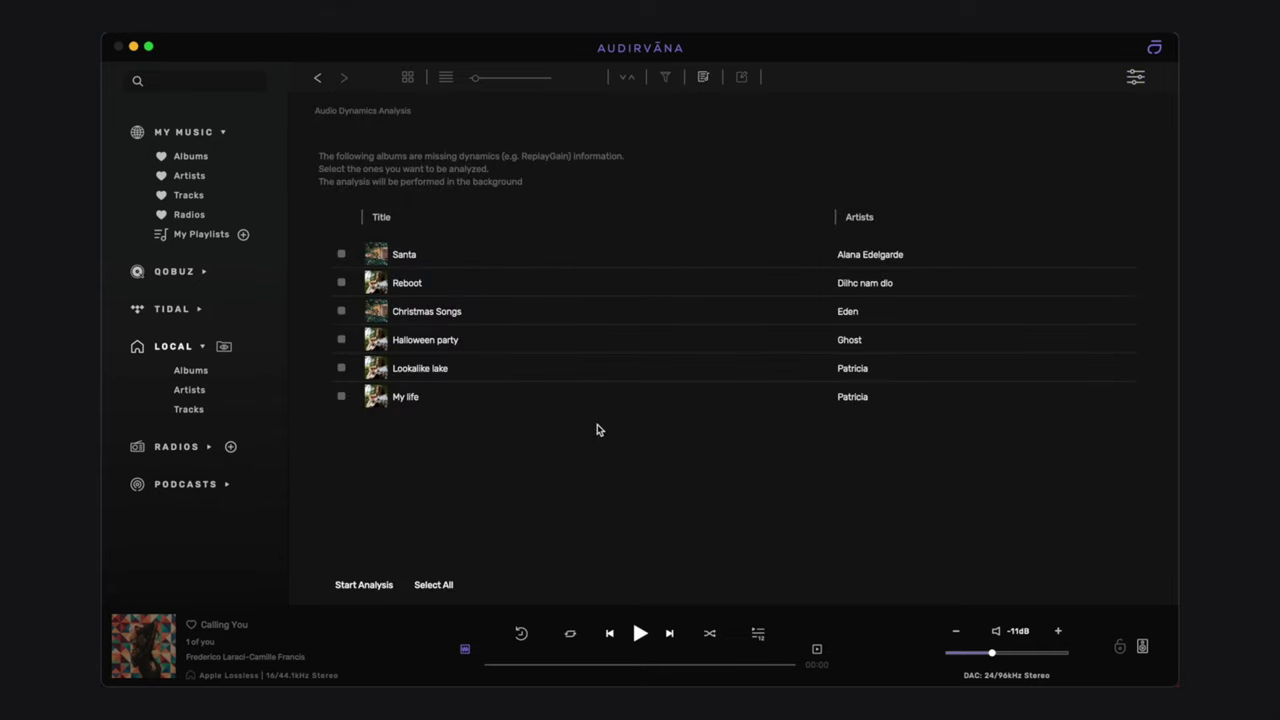
click(445, 586)
click(341, 311)
click(357, 590)
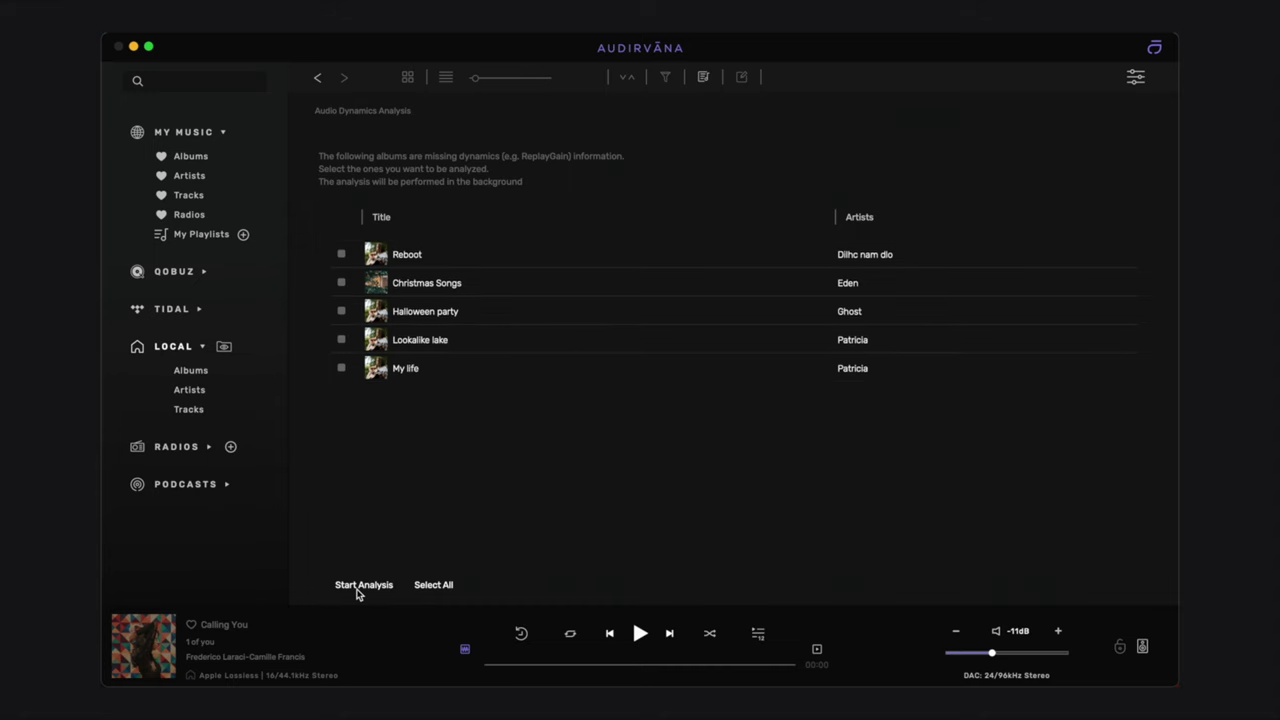
Open the local album Santa and display its technical information to check the replay gain and dynamic range
click(201, 372)
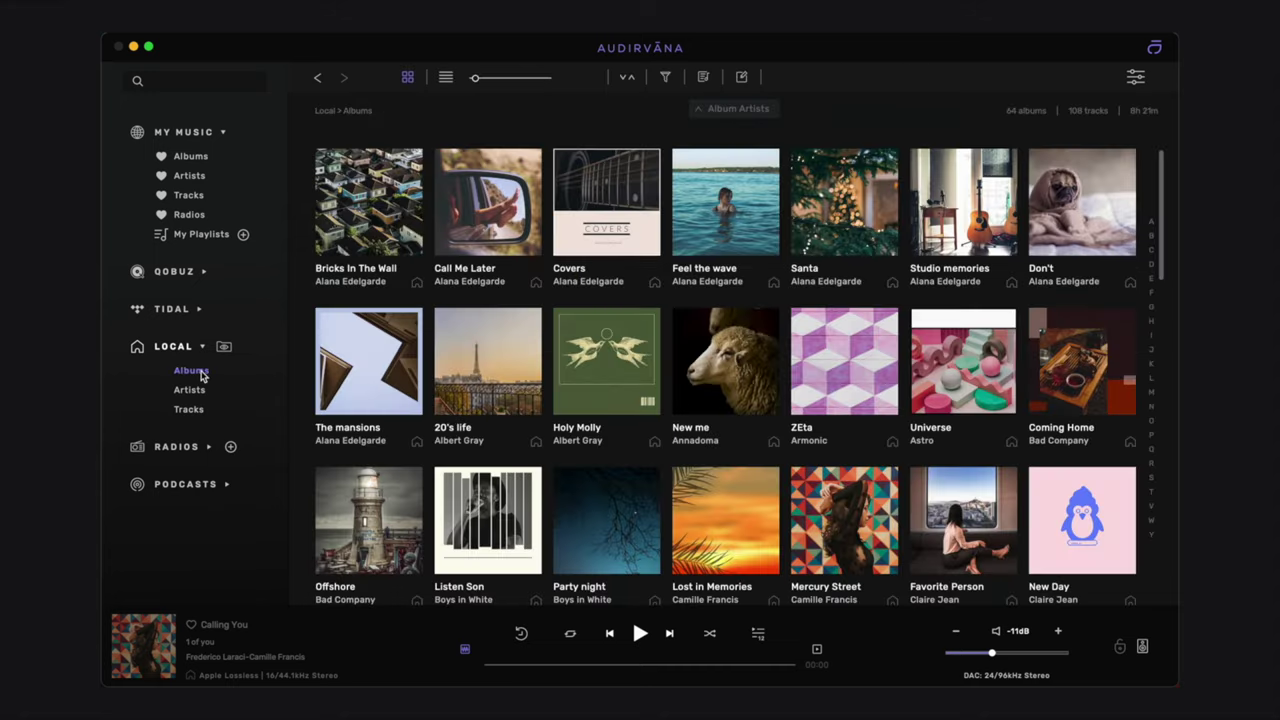
click(806, 243)
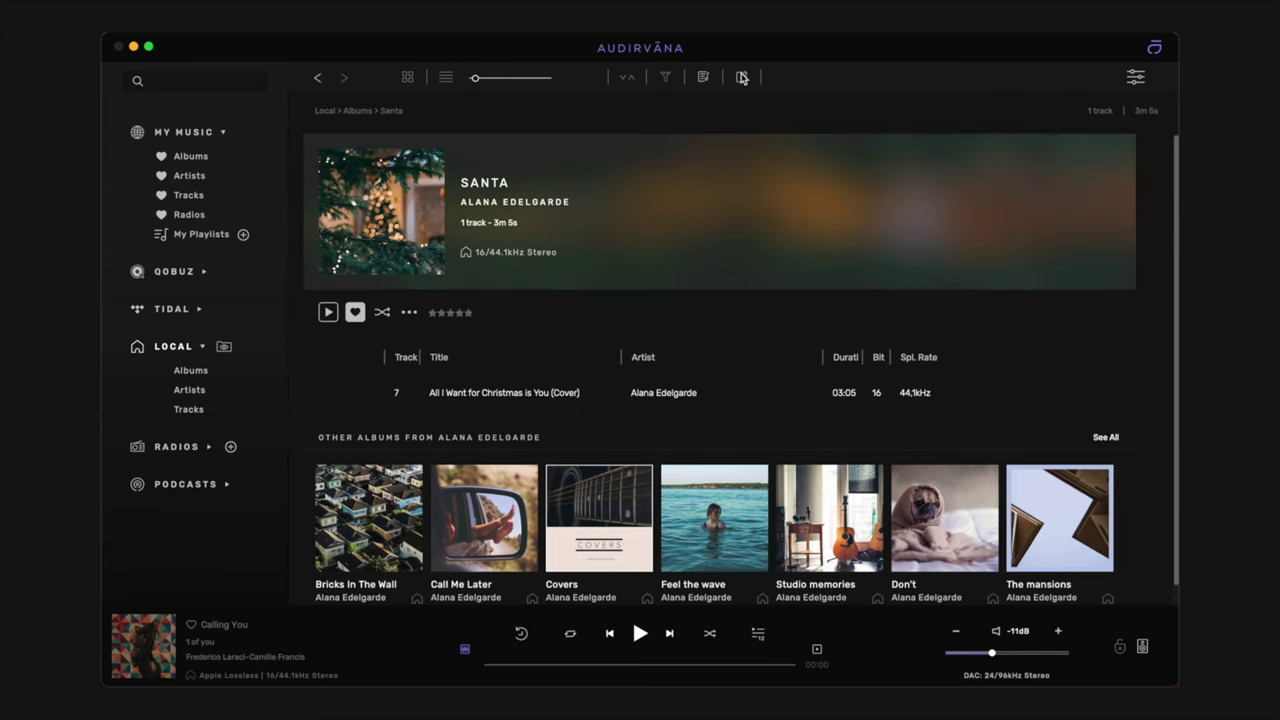
click(742, 77)
click(806, 278)
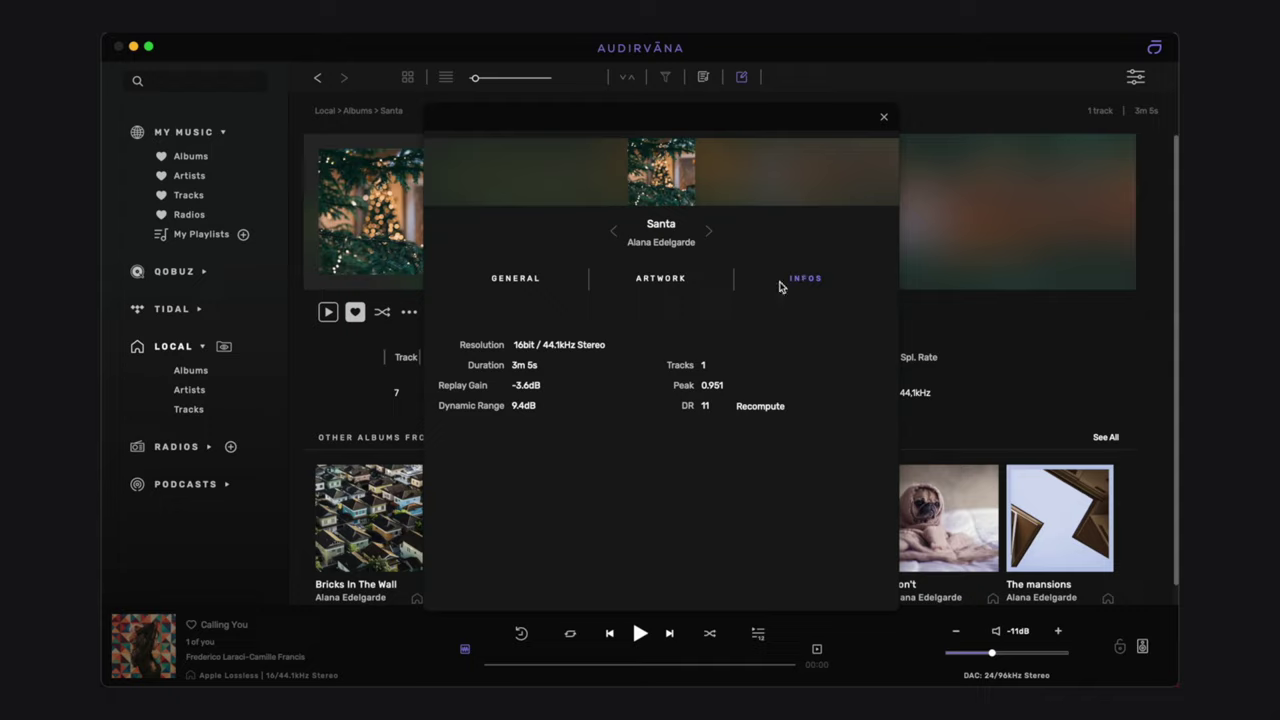